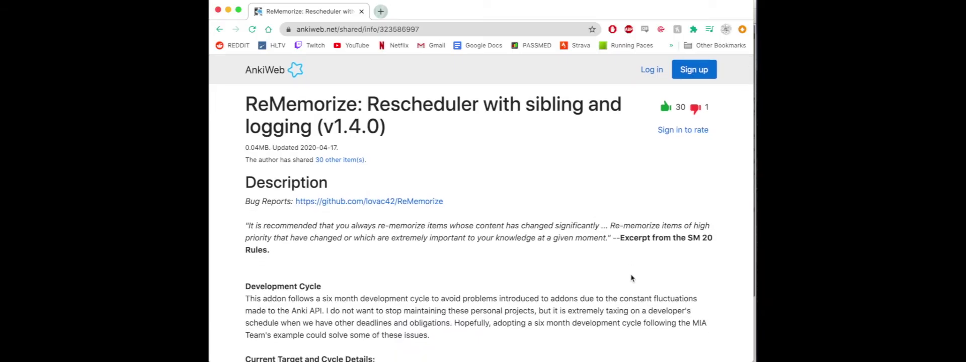
- Review the ReMemorize add-on page down to its download section and select the add-on code 323586997
scroll(632, 278, "down", 1)
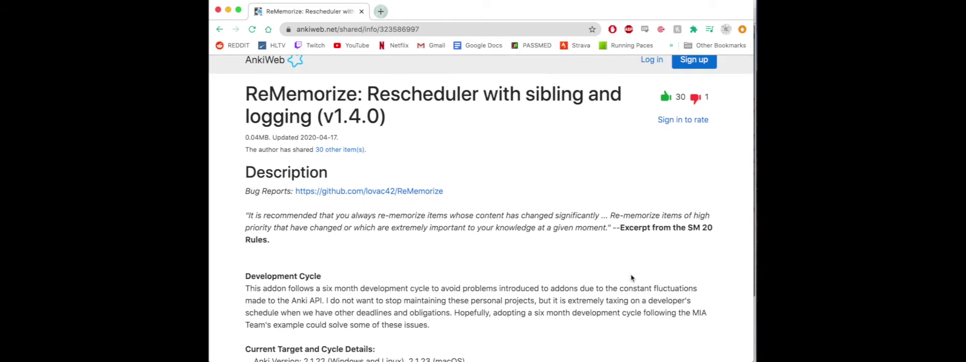
scroll(631, 278, "down", 4)
scroll(632, 278, "up", 4)
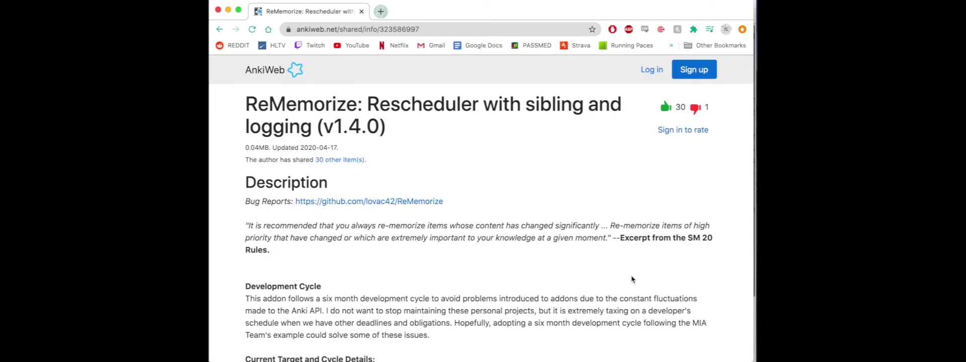
scroll(632, 279, "down", 9)
scroll(631, 279, "down", 15)
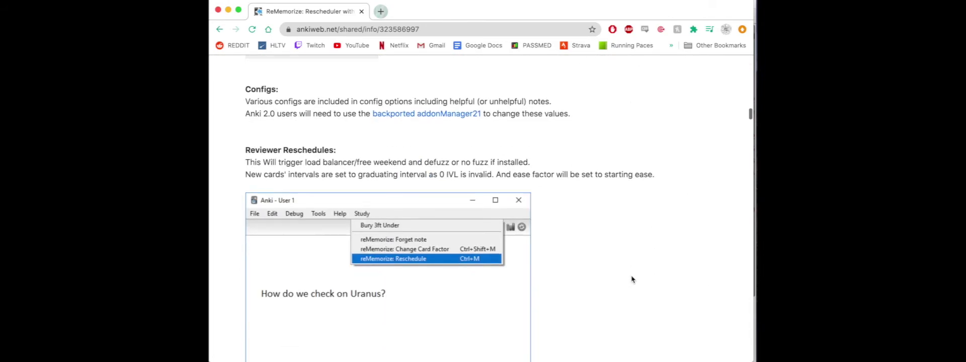
scroll(631, 280, "down", 20)
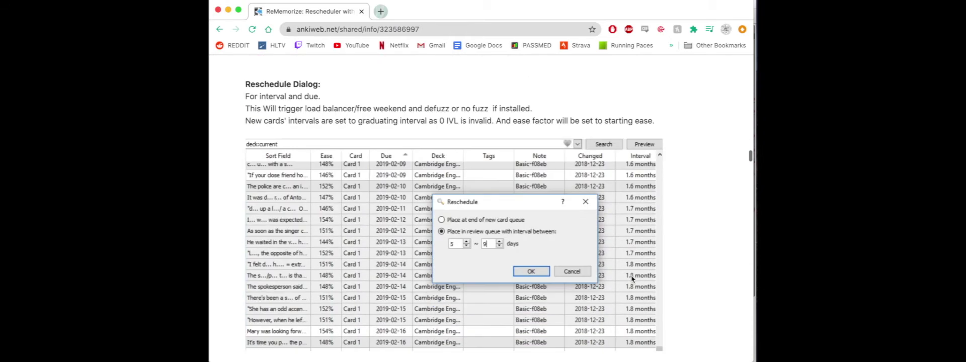
scroll(632, 280, "down", 20)
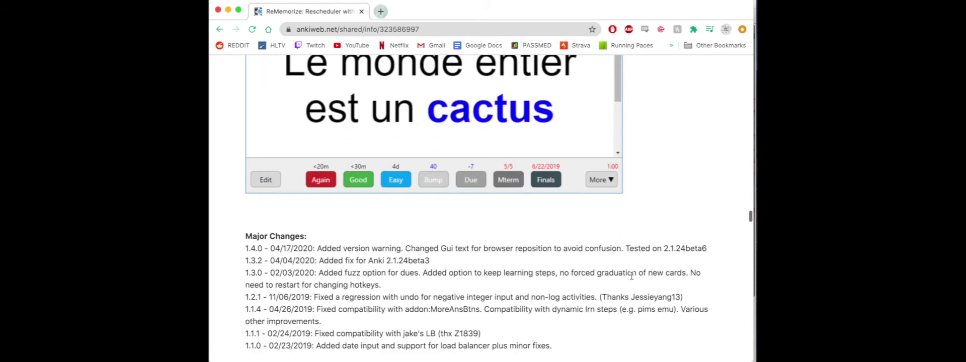
scroll(631, 276, "down", 5)
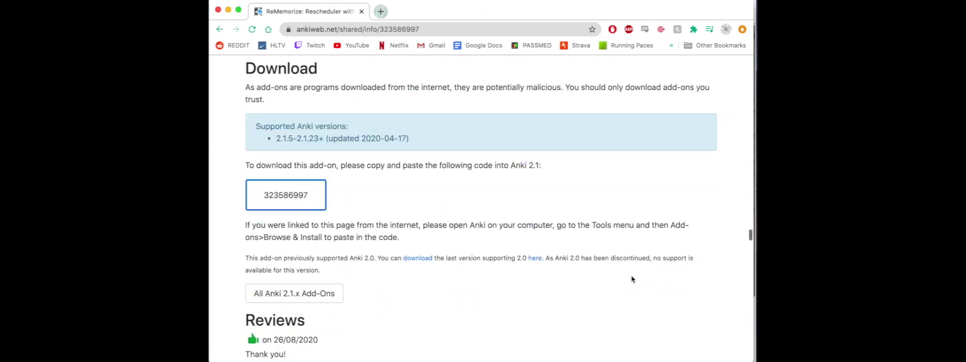
left_click(296, 196)
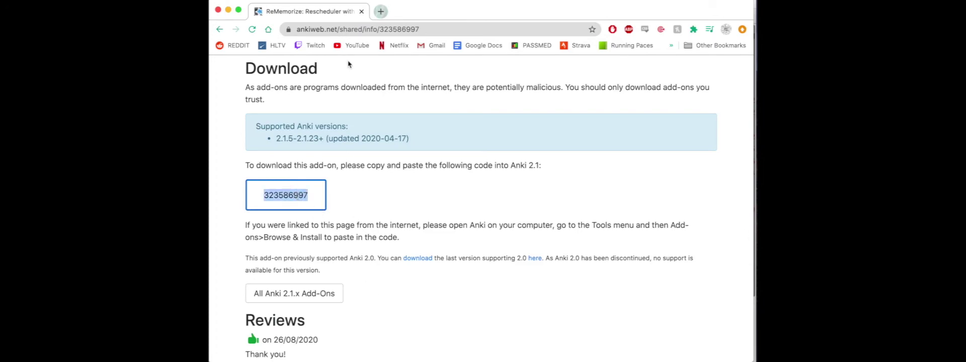
- Switch to Anki, open the add-ons manager, and view the prompt for installing an add-on by code without installing anything
left_click(229, 10)
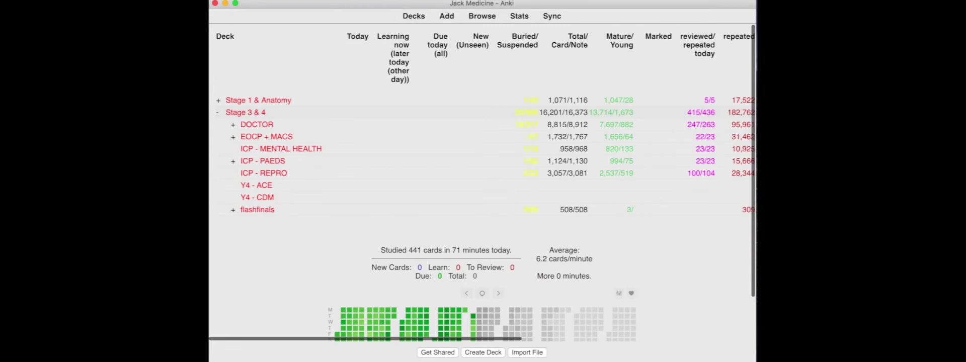
left_click(359, 0)
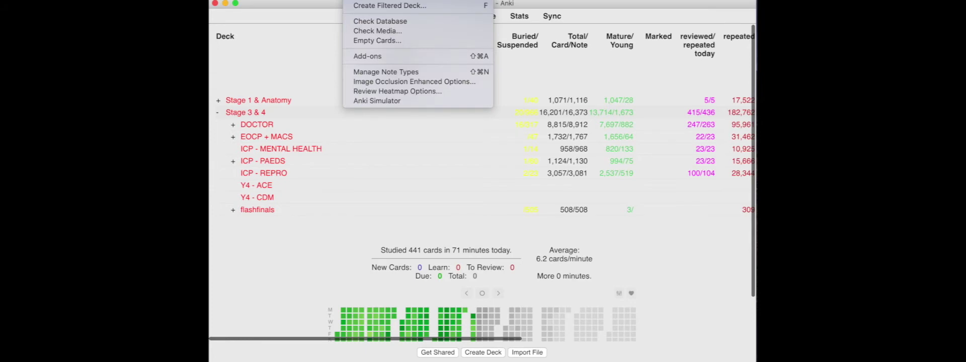
left_click(369, 56)
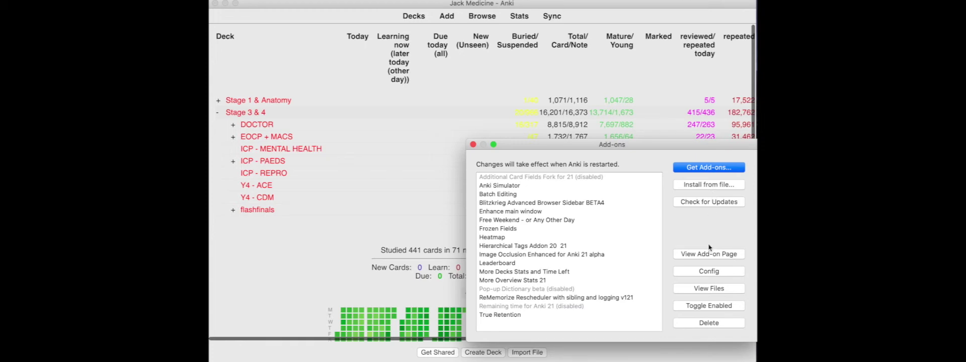
left_click(702, 167)
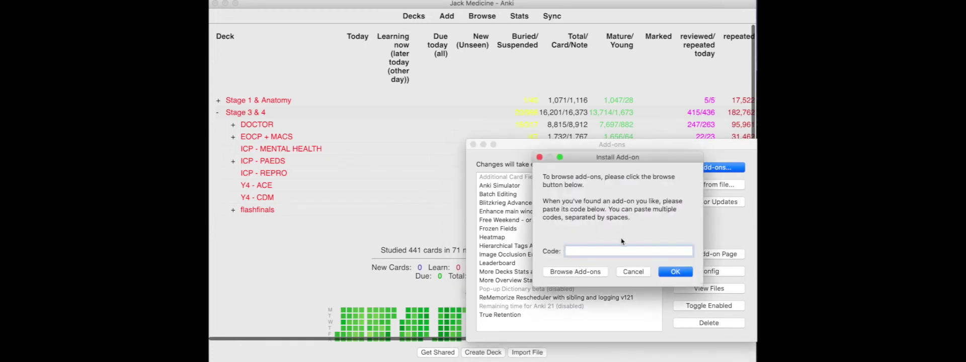
key("Escape")
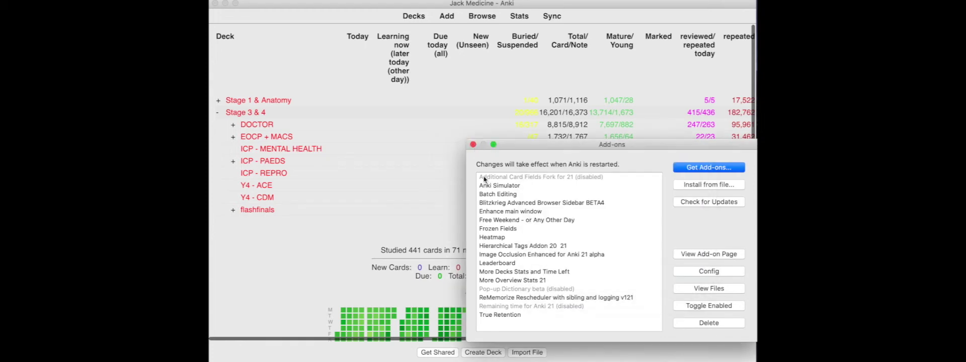
- Examine the ReMemorize add-on's configuration, particularly the browser reposition and reschedule replacement settings, and close it without changes
left_click(536, 298)
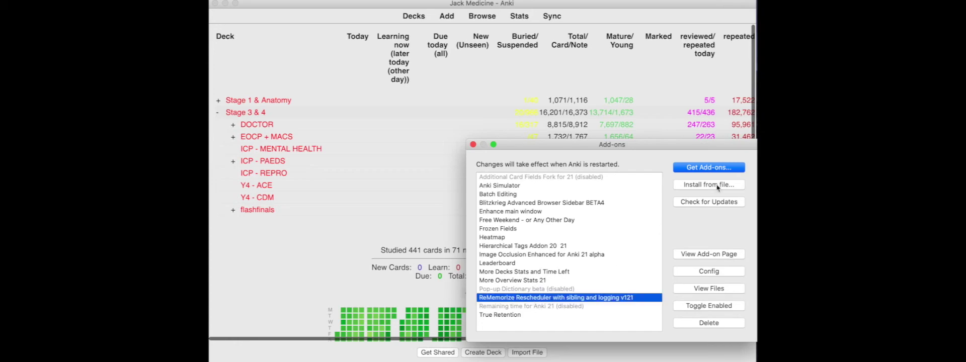
left_click(704, 274)
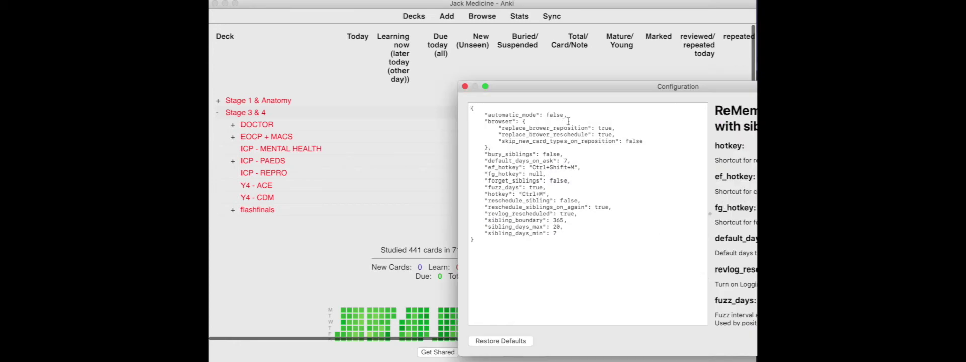
left_click_drag(598, 87, 452, 70)
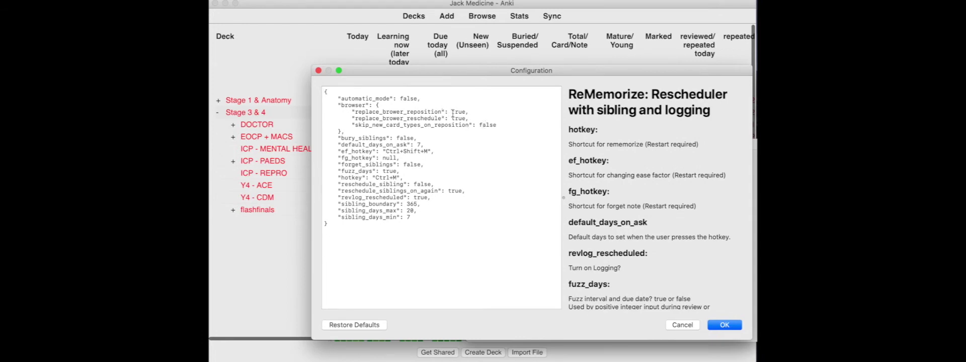
left_click_drag(451, 112, 490, 124)
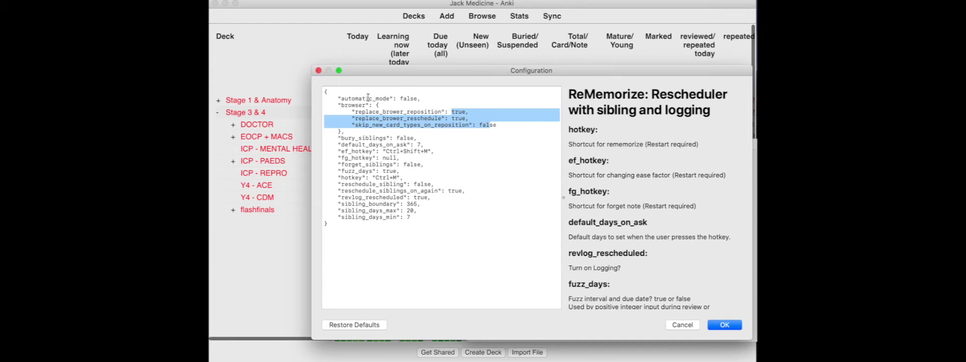
left_click(319, 71)
key("Escape")
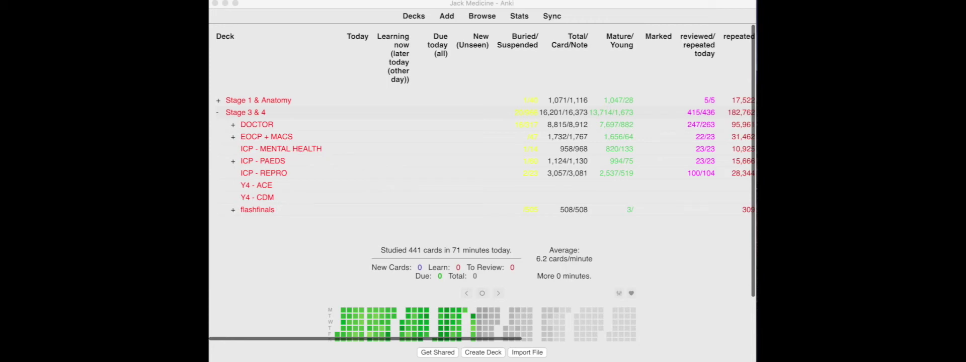
- Open the card browser and search for cards matching prop:due<=1 prop:ivl>=21
left_click(654, 254)
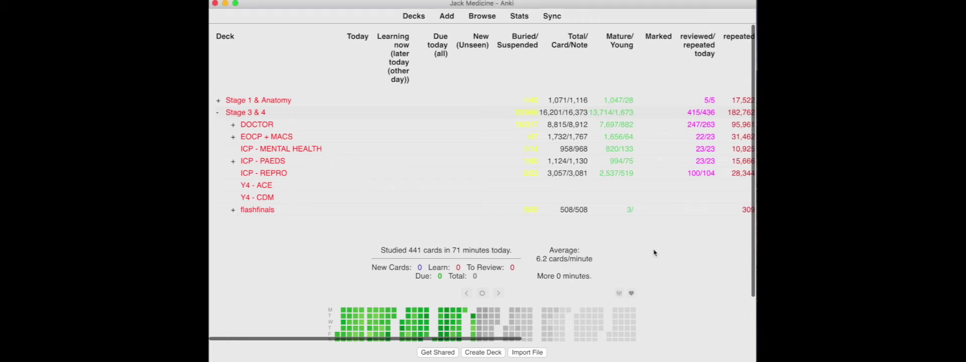
scroll(653, 252, "down", 3)
scroll(646, 255, "up", 3)
left_click(482, 16)
left_click_drag(607, 71, 487, 29)
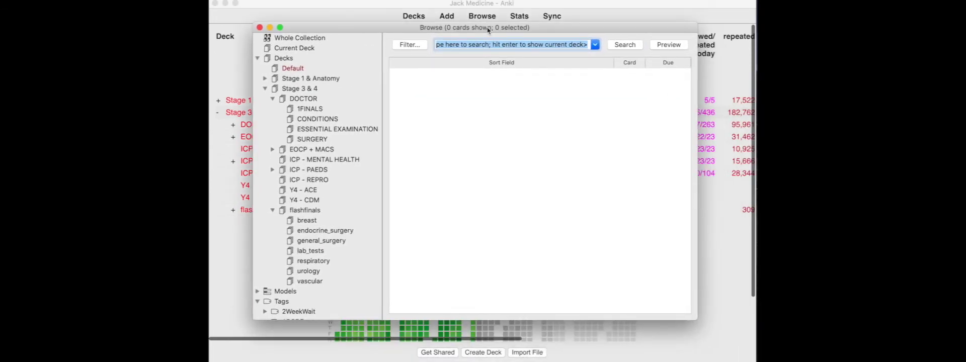
type("proo")
key("BackSpace")
type("p:due")
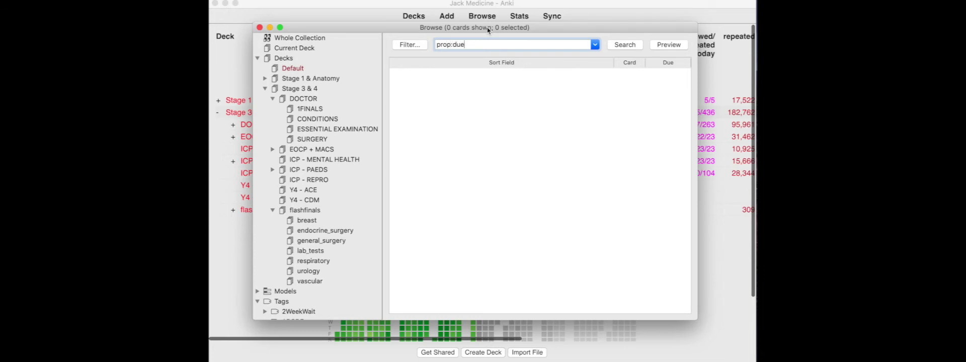
type("<=1 prop:ivl")
key("Return")
- Reposition all found cards with start position 0, step 1 and shifting of existing cards turned off, and close the card browser
key("super+a")
right_click(500, 107)
key("Escape")
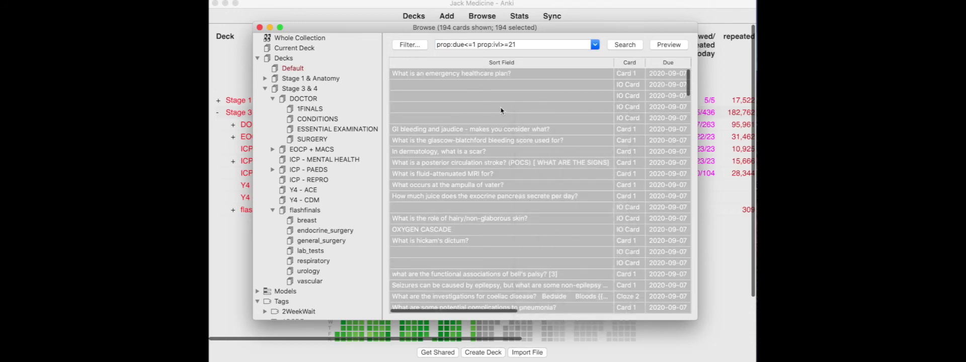
right_click(499, 108)
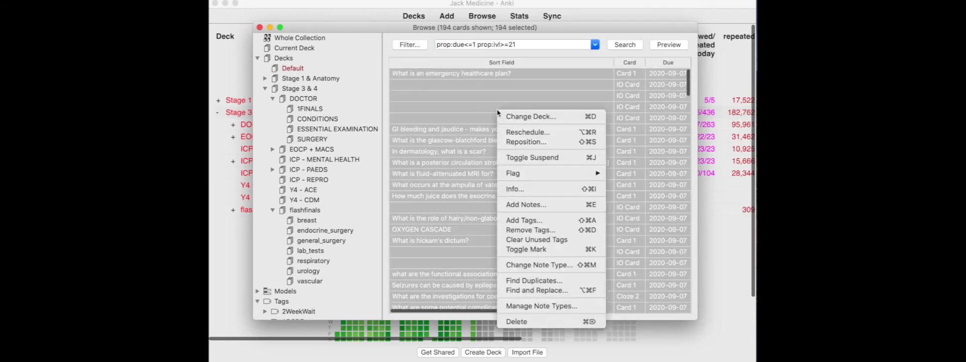
left_click(536, 143)
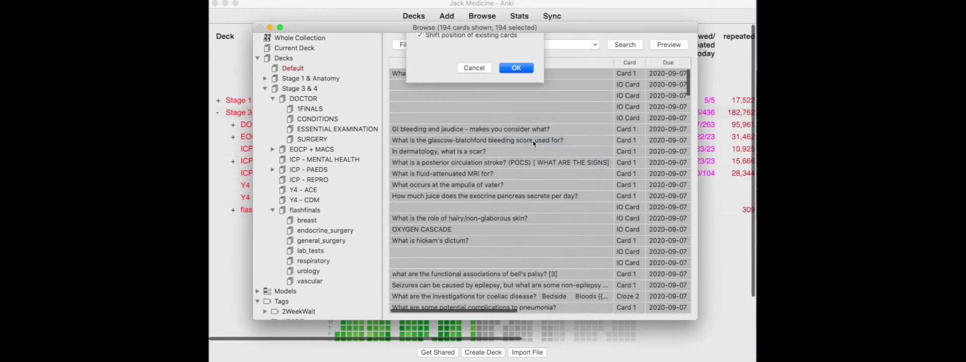
left_click(459, 101)
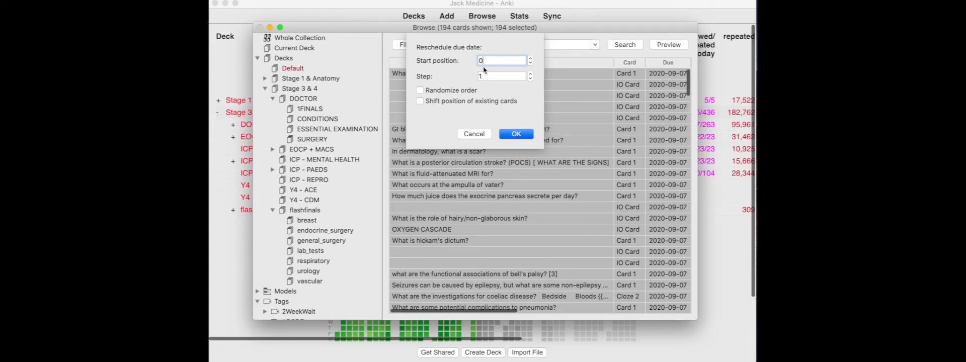
left_click(513, 135)
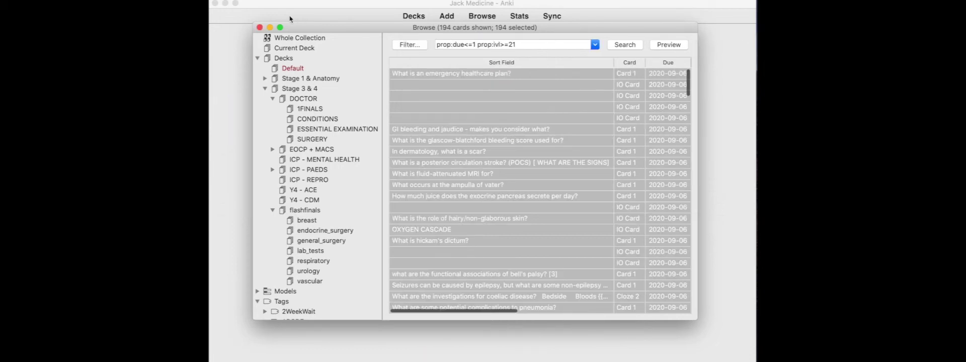
left_click(259, 27)
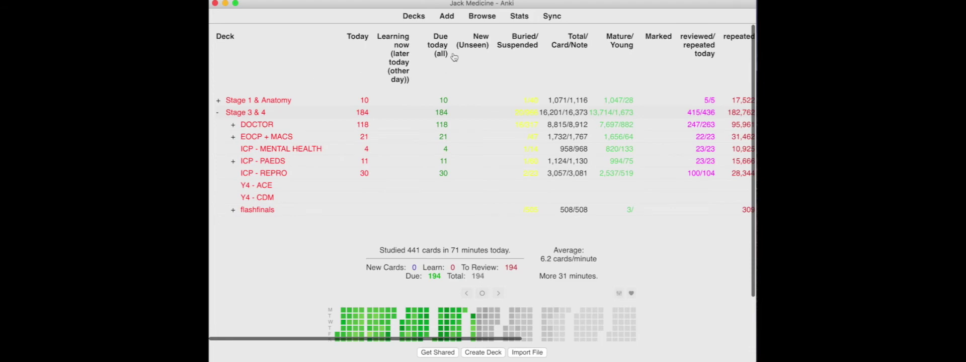
- Reopen the card browser and search for cards matching prop:due<=2 prop:ivl>=21
left_click(481, 16)
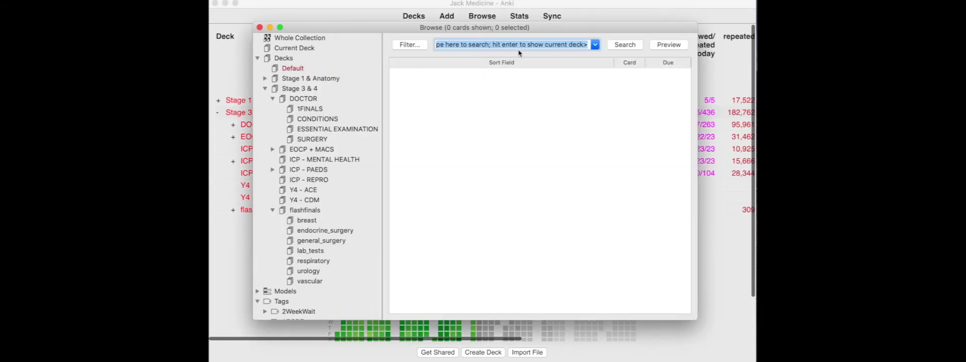
type("prop:")
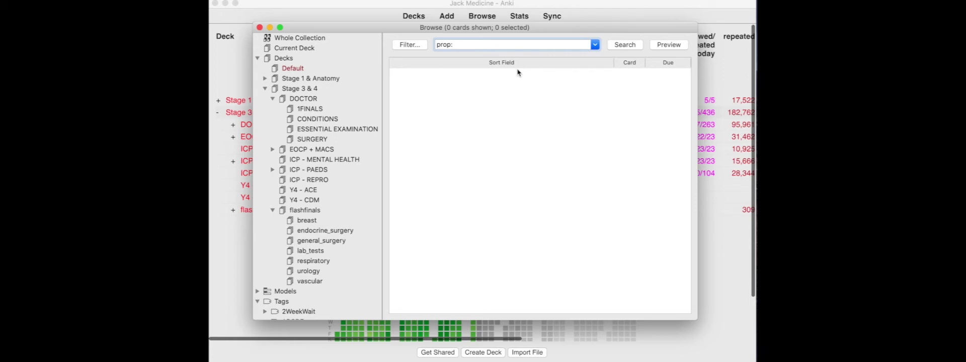
type("due")
type("<=1")
type(" prop")
type(":ivl>=21")
key("Return")
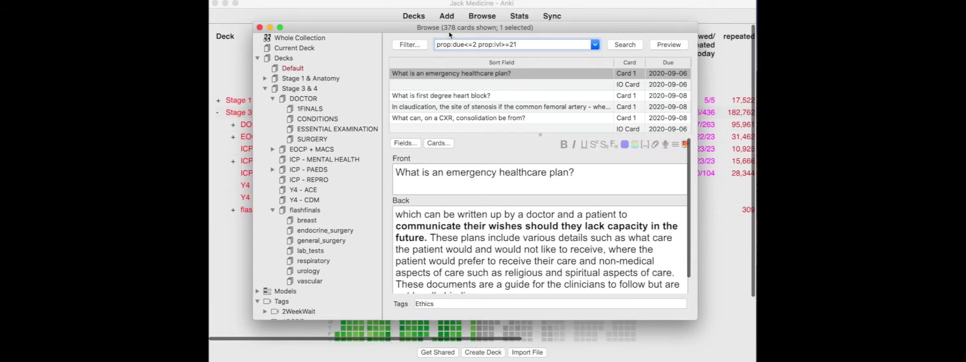
- Rerun the card search with the prop:due limit set to 0, 1 and 2 in turn, comparing the matches
left_click(476, 45)
key("BackSpace")
type("0")
key("Return")
left_click(476, 45)
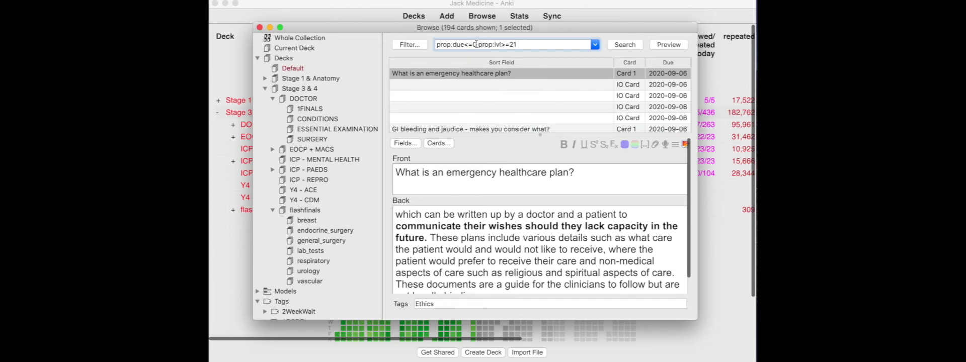
key("BackSpace")
type("1")
key("Return")
left_click(480, 44)
key("BackSpace")
type("2")
key("Return")
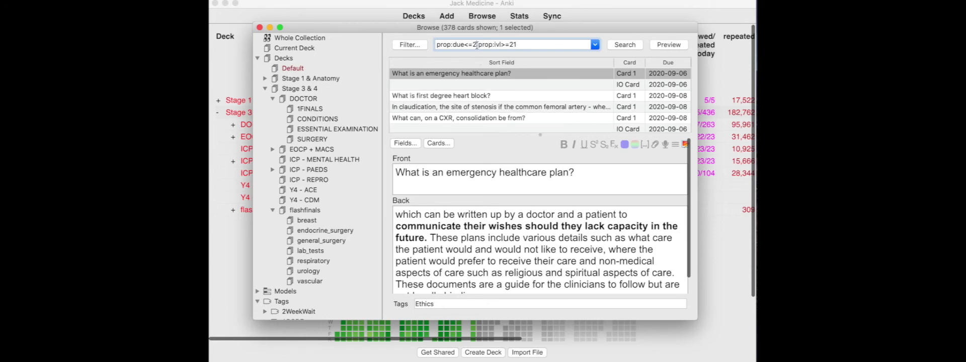
- Set the card search to prop:due<=1 prop:ivl>=15 and run it
left_click(476, 45)
key("BackSpace")
type("1")
key("BackSpace")
key("BackSpace")
type("15")
key("Return")
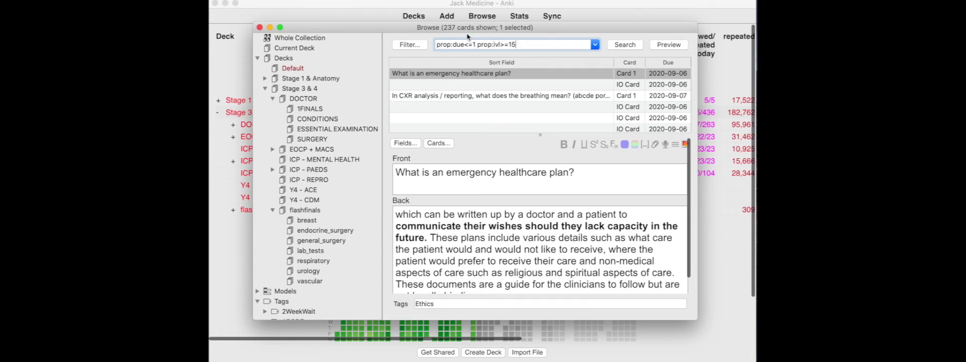
- Close the card browser and look over the due cards and statistics in the deck list
left_click_drag(437, 27, 440, 56)
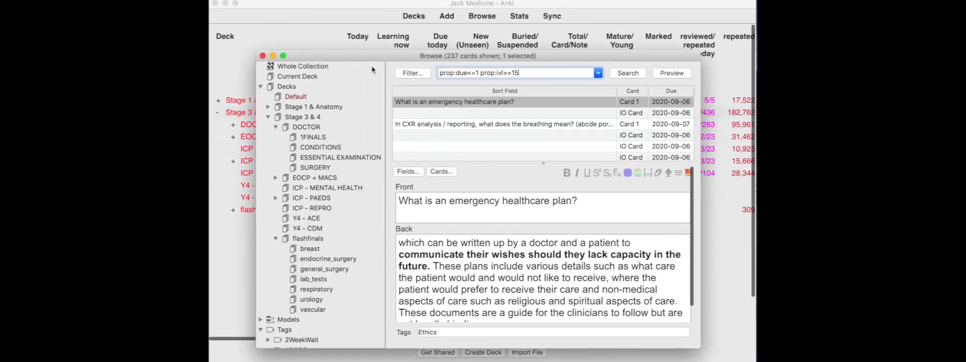
left_click(262, 56)
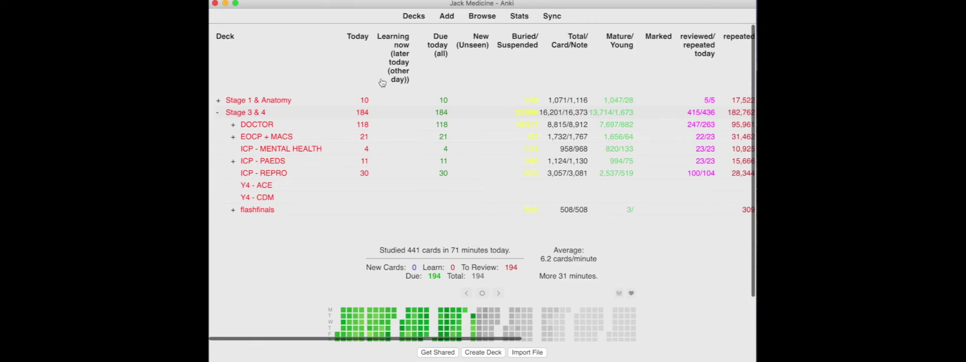
scroll(521, 89, "right", 3)
scroll(522, 89, "down", 1)
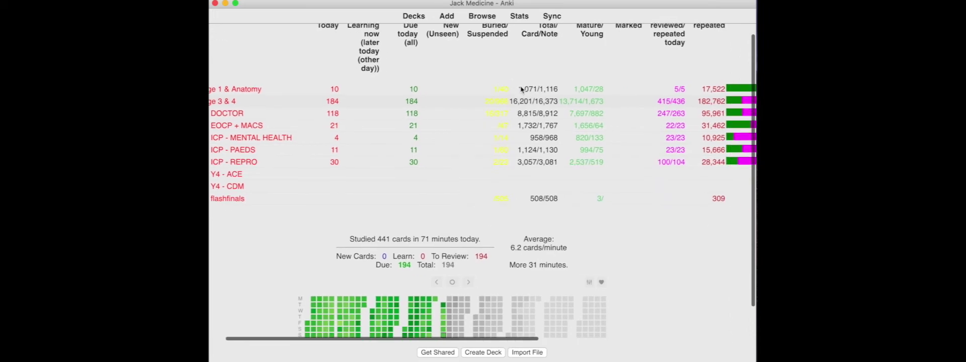
- Open the card browser, list the whole collection and look over the cards' Ease values
scroll(521, 89, "left", 3)
scroll(522, 89, "up", 1)
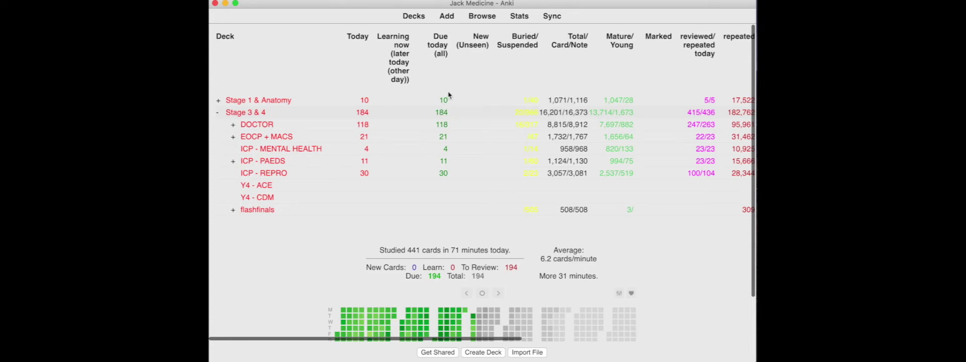
left_click(482, 16)
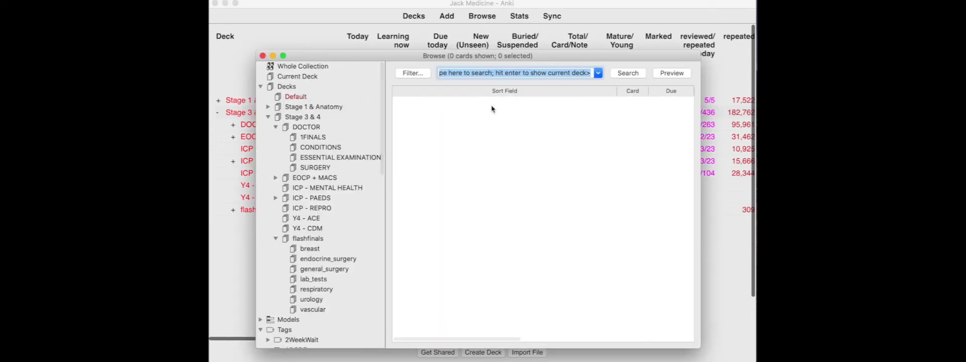
scroll(491, 105, "down", 10)
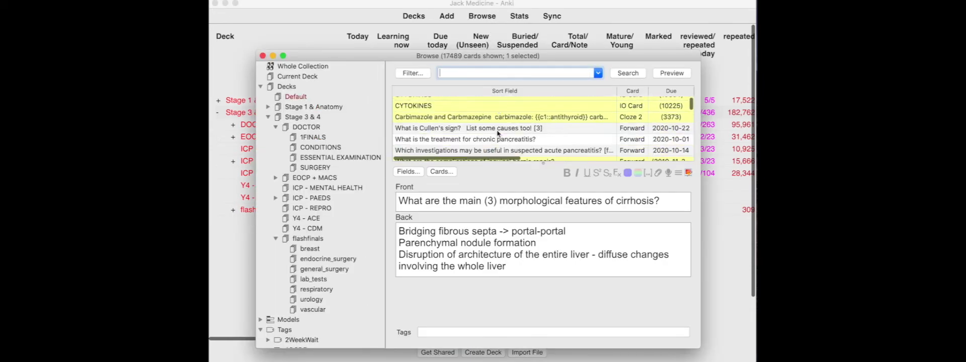
scroll(500, 115, "right", 10)
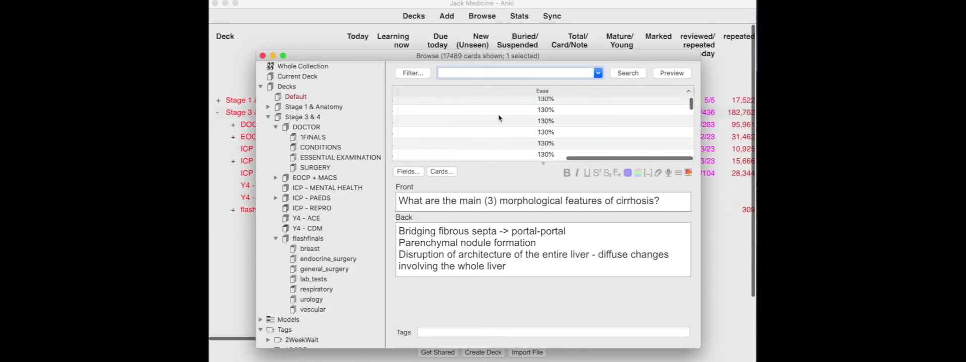
scroll(526, 121, "left", 3)
right_click(542, 109)
left_click(526, 117)
scroll(523, 119, "right", 5)
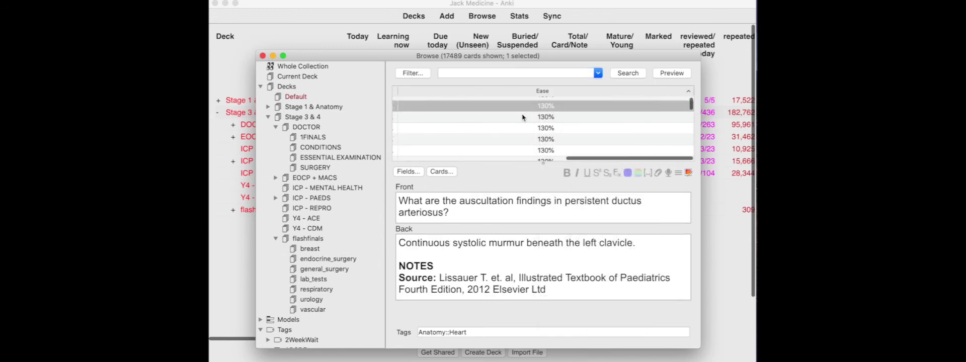
- Enlarge and reposition the card browser window, and inspect the Ease value of the chronic pancreatitis treatment card
left_click_drag(700, 349, 748, 360)
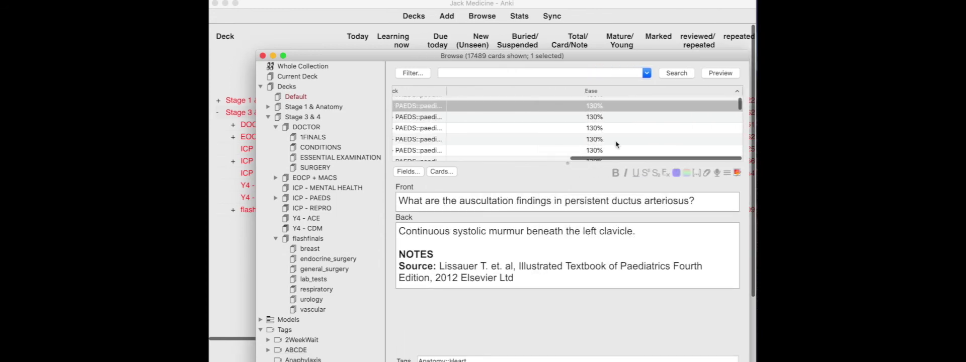
left_click_drag(569, 58, 504, 45)
scroll(544, 108, "up", 10)
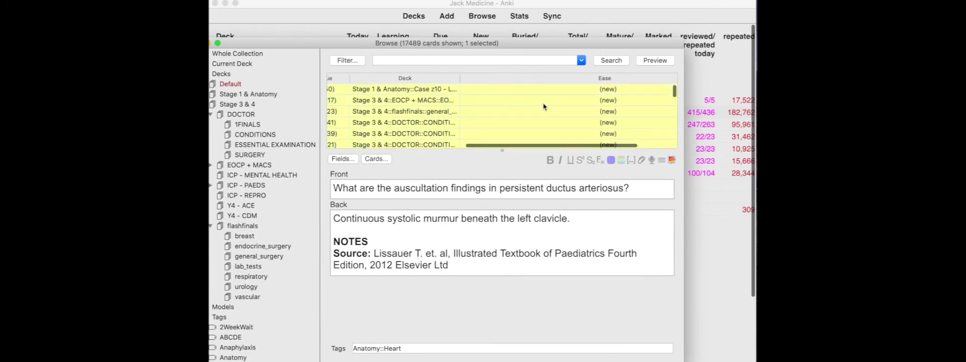
scroll(550, 121, "right", 5)
left_click(542, 107)
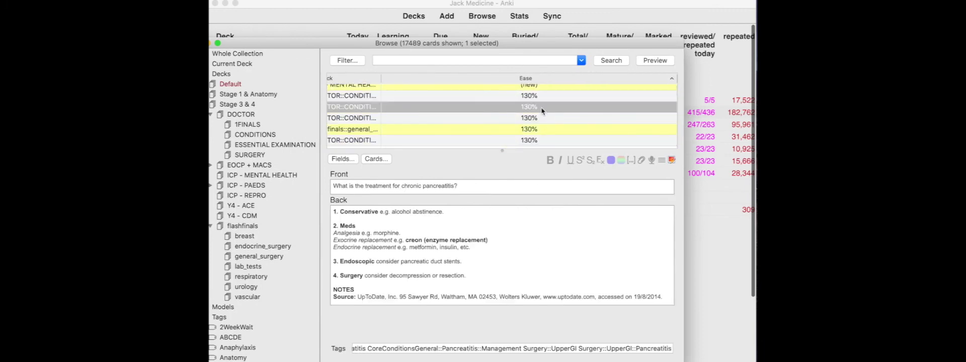
scroll(542, 111, "up", 1)
left_click_drag(516, 44, 563, 45)
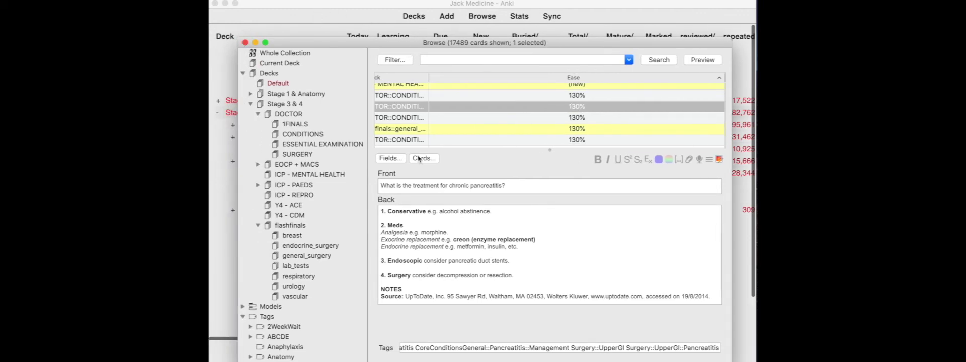
- Reverse the Ease sort order, check the available columns and look at individual low-ease cards
left_click(490, 81)
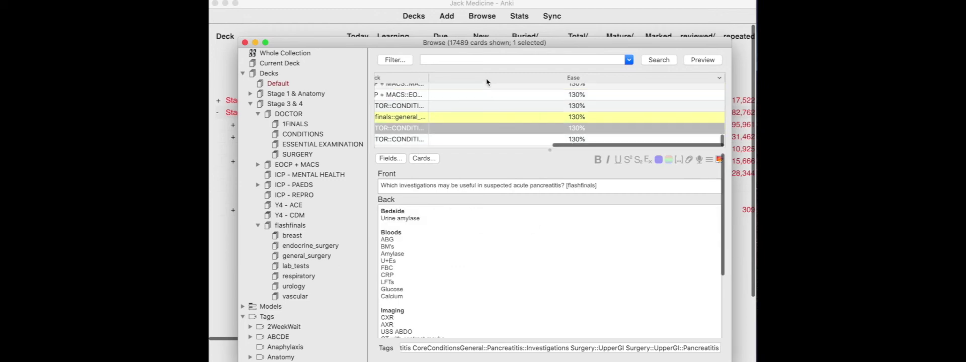
right_click(486, 81)
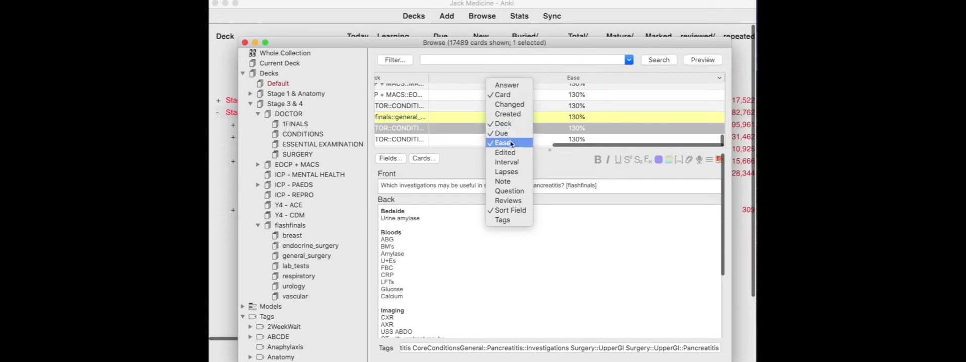
left_click(555, 110)
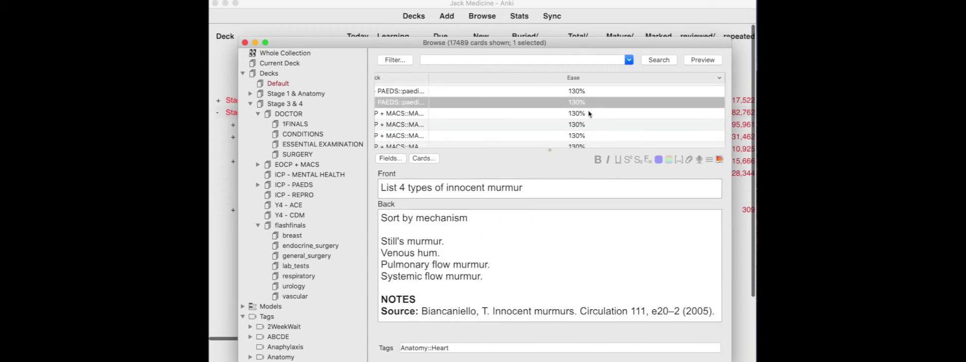
left_click(589, 114)
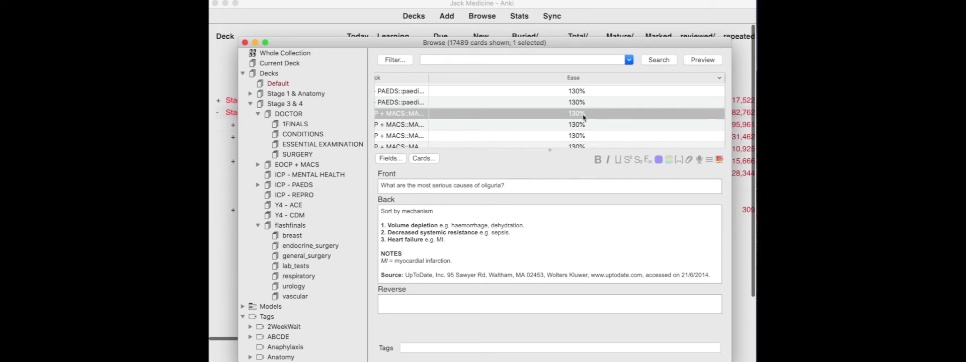
- View the Reschedule options for the card on the most serious causes of oliguria, cancel them and close the card browser
right_click(582, 113)
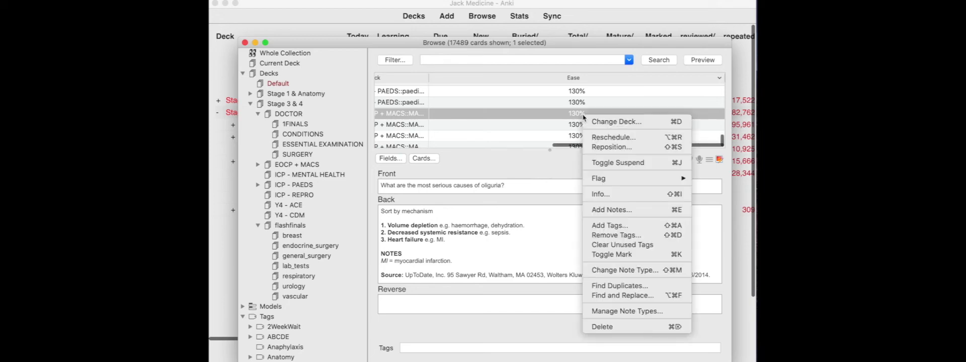
left_click(603, 137)
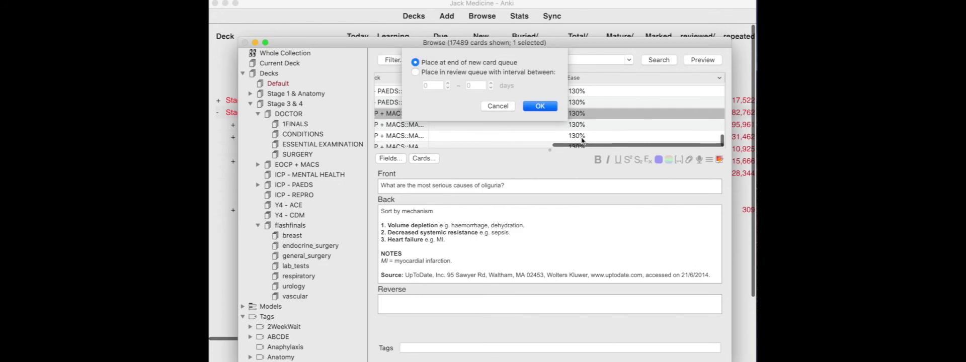
left_click(497, 107)
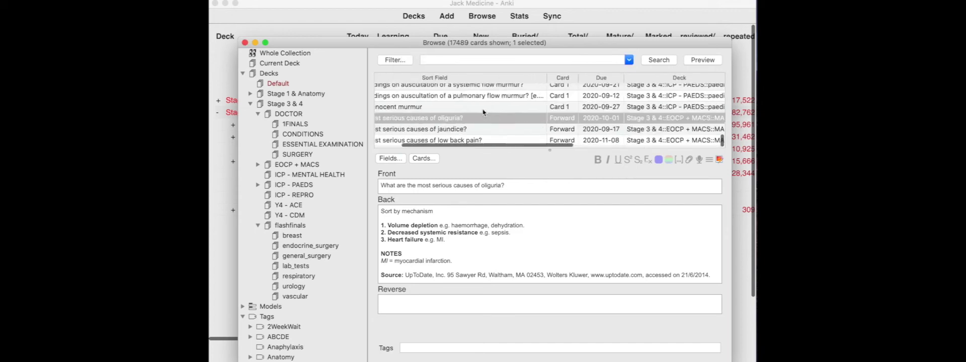
scroll(482, 112, "right", 10)
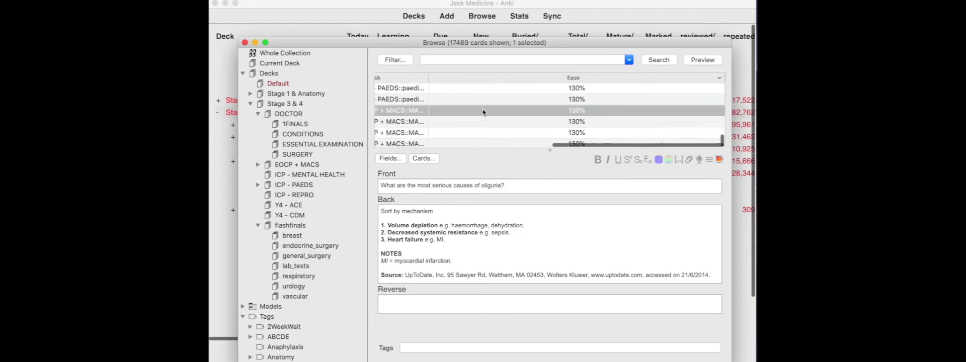
left_click(245, 43)
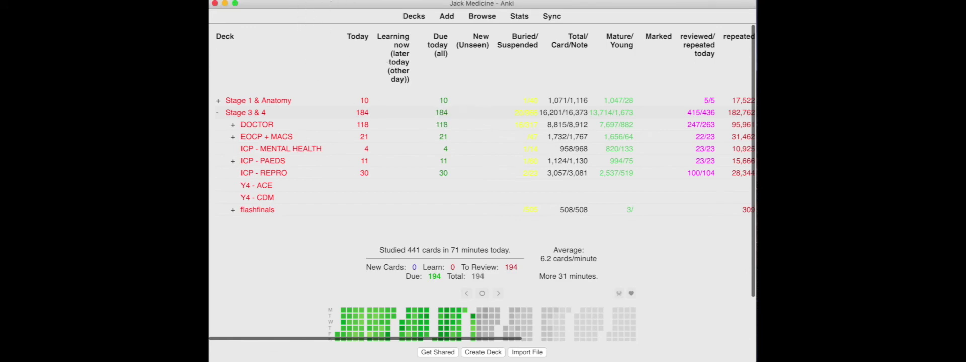
- Build a filtered deck with the search prop:due<=1 prop:ivl>=21, keeping the 100-card limit
left_click(359, 0)
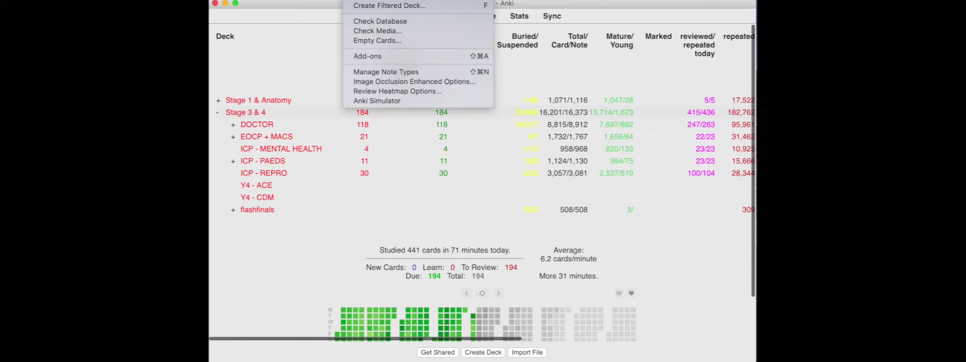
left_click(372, 6)
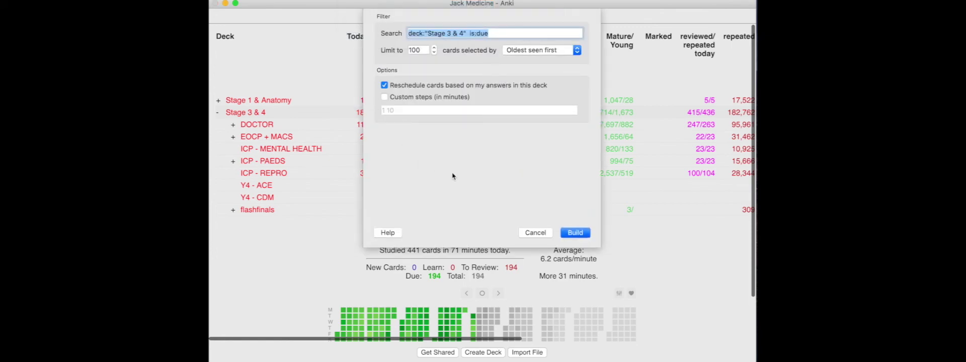
type("prop:d")
type("ue")
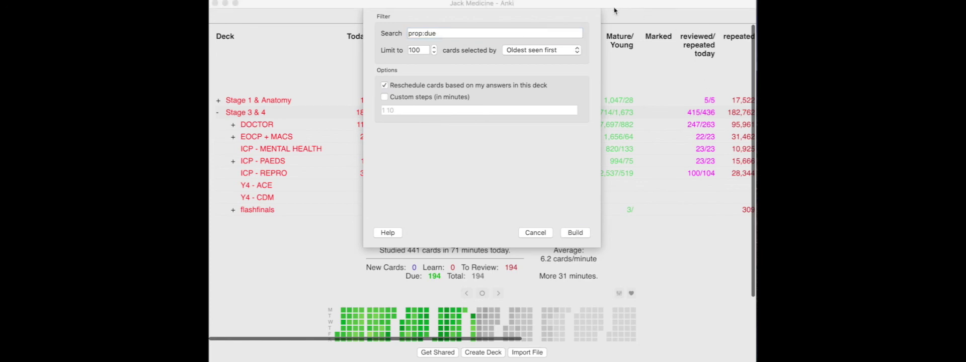
left_click(573, 32)
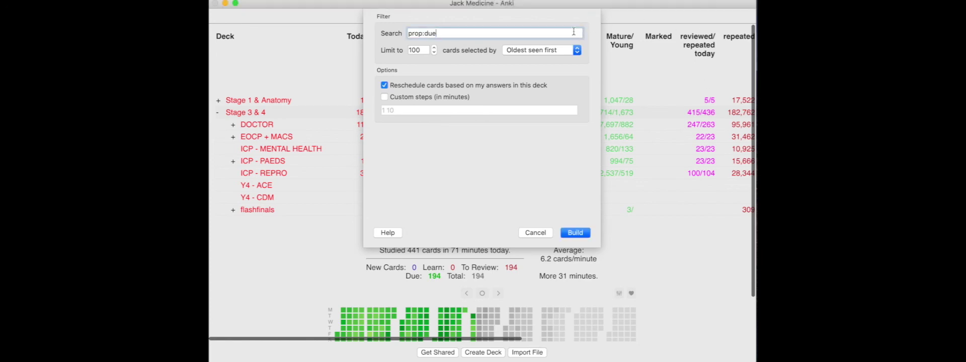
type("<=1 prop:ivl>=21")
key("Return")
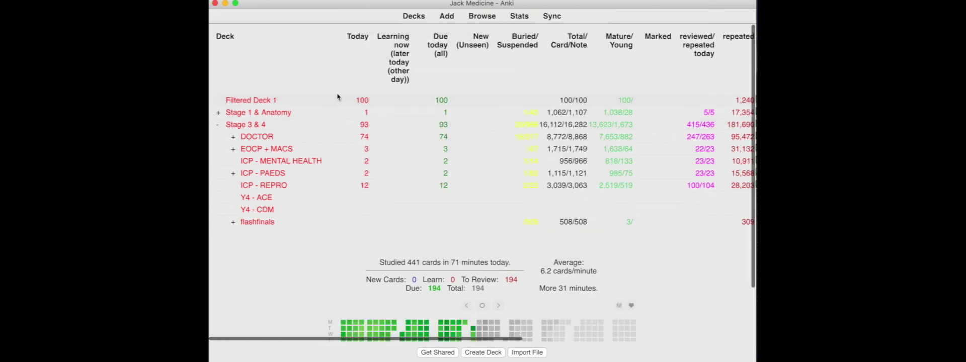
key("f")
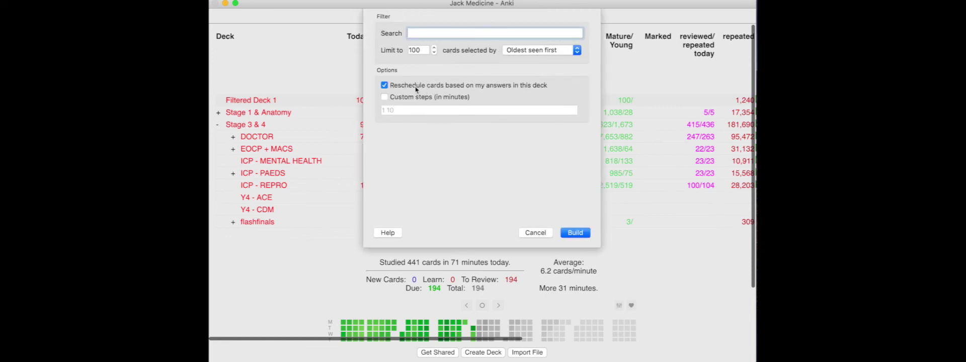
left_click_drag(427, 50, 409, 50)
type("999")
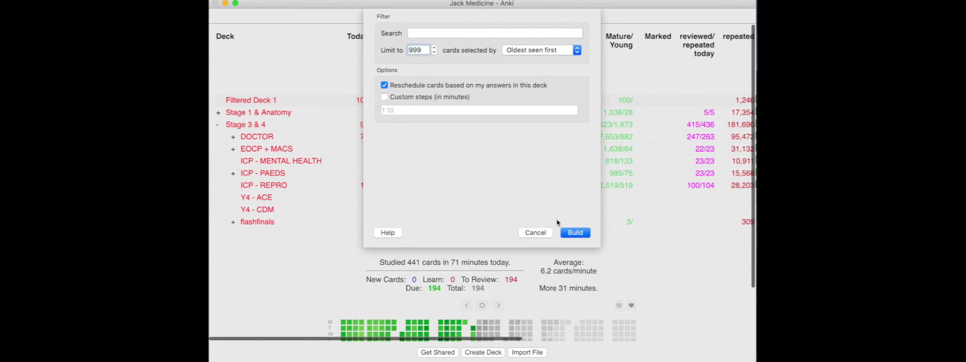
left_click(542, 233)
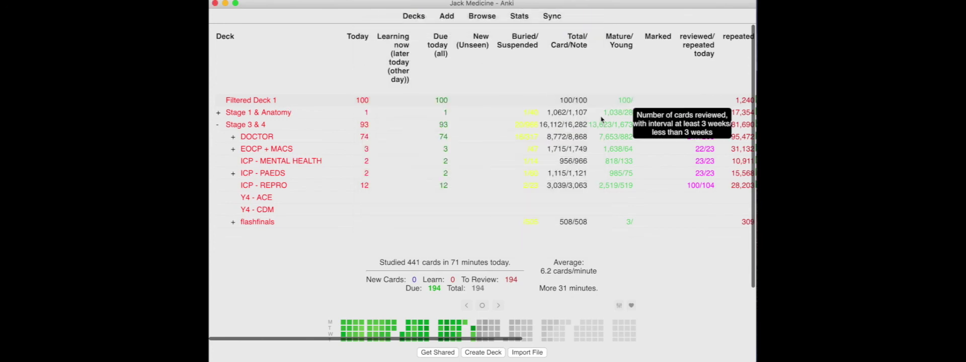
- Delete the Filtered Deck 1 deck from the deck list
scroll(603, 119, "right", 5)
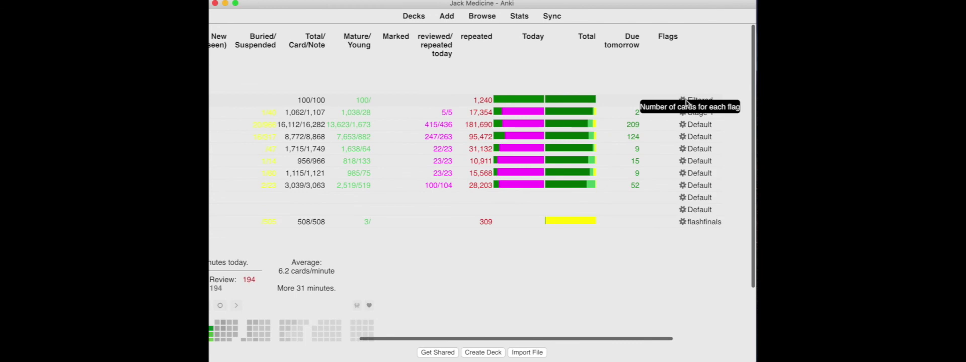
left_click(685, 99)
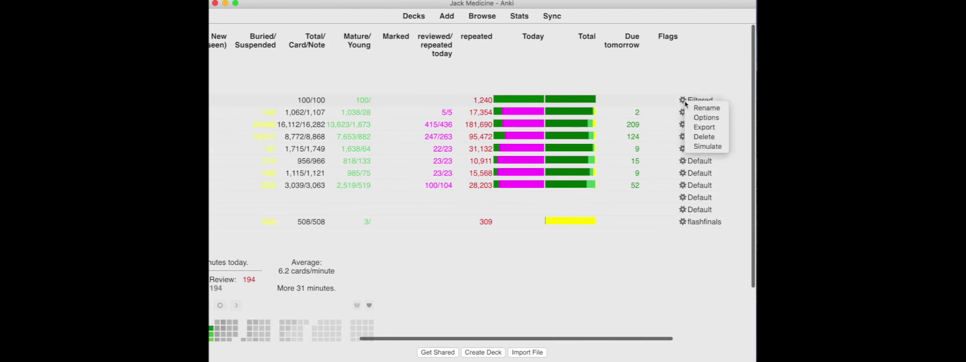
left_click(700, 137)
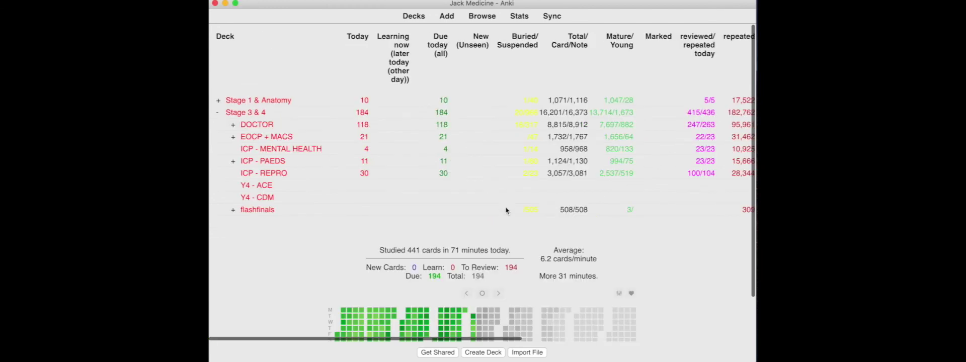
scroll(362, 106, "right", 1)
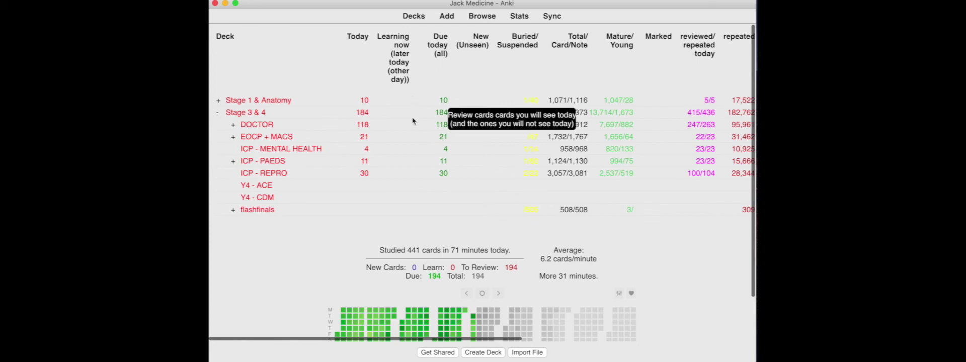
key("f")
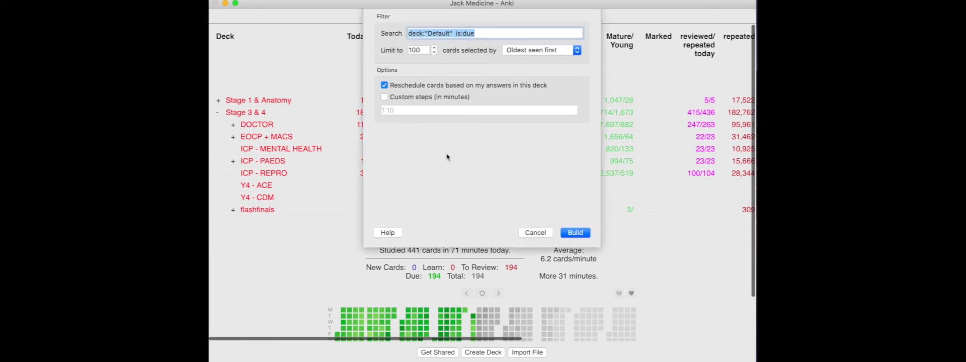
left_click(534, 234)
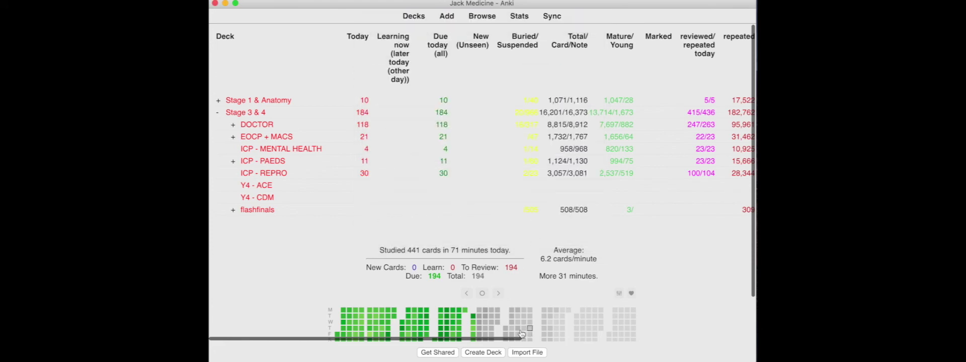